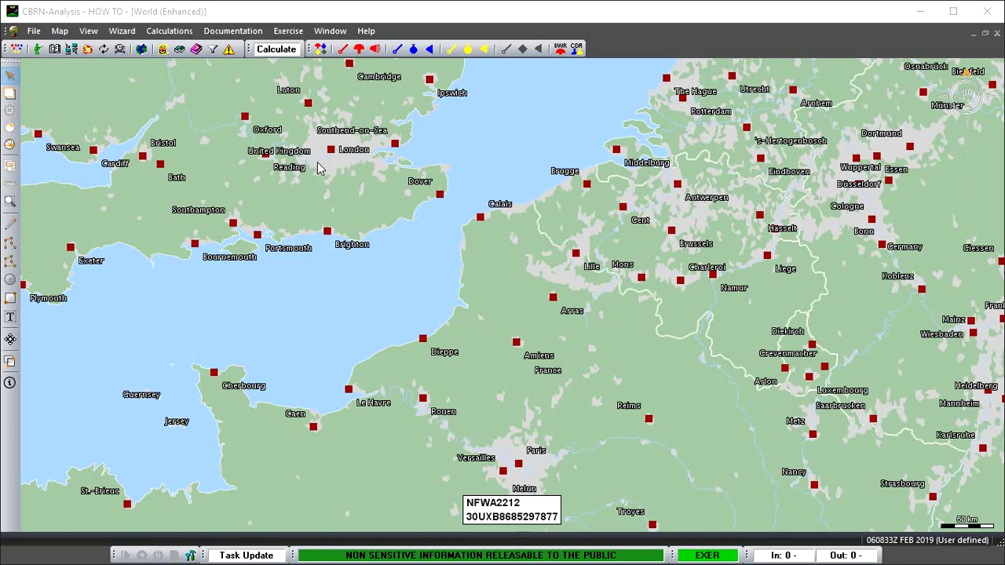
{"action": "left_click", "coordinate": [10, 95]}
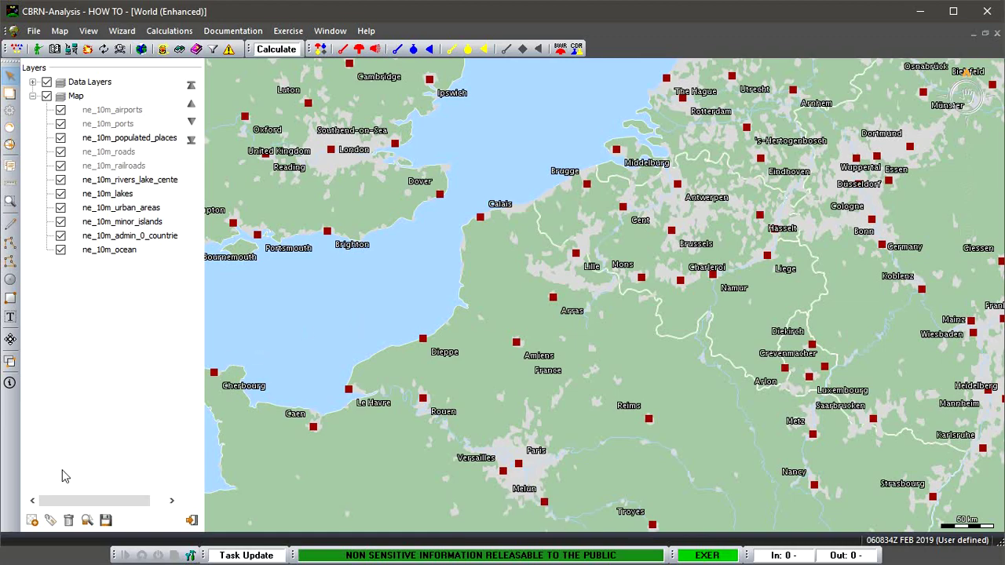
{"action": "left_click", "coordinate": [33, 521]}
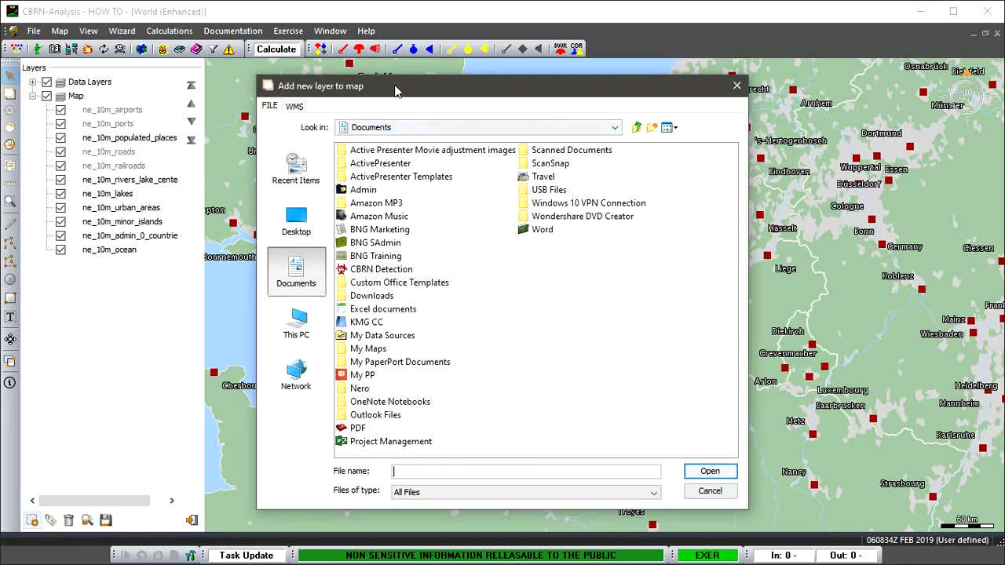
{"action": "left_click_drag", "start_coordinate": [394, 86], "coordinate": [446, 84]}
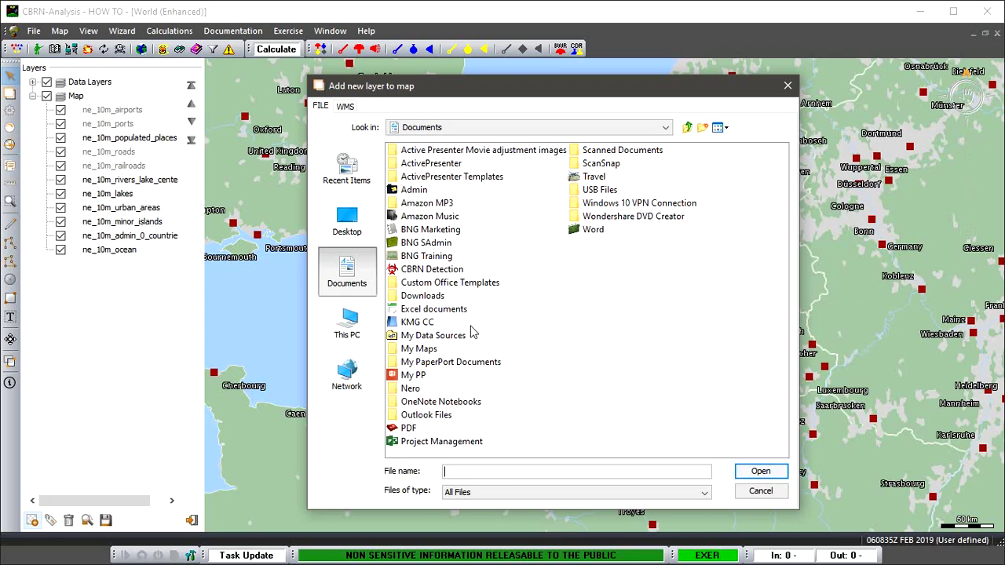
{"action": "left_click", "coordinate": [344, 107]}
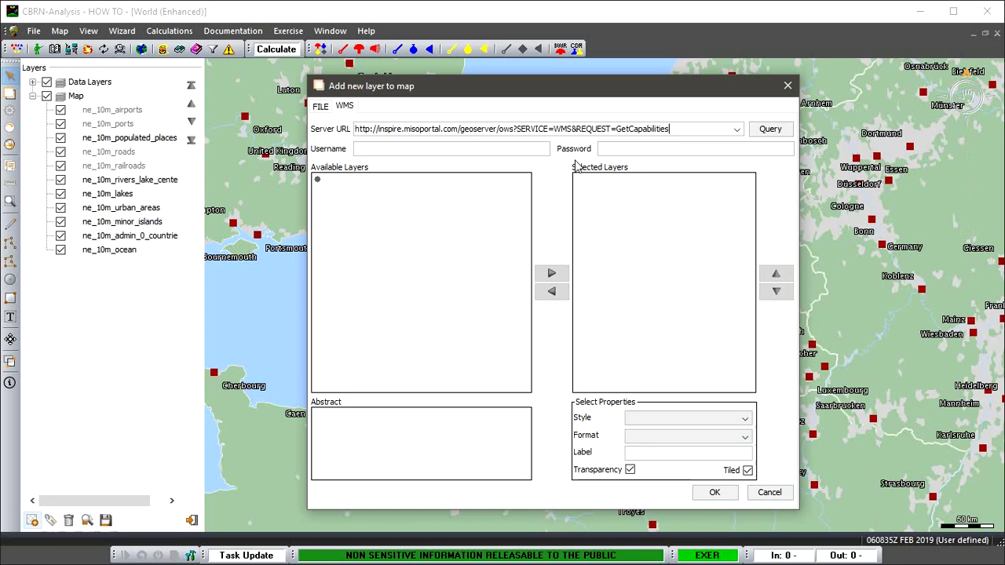
{"action": "left_click", "coordinate": [737, 129]}
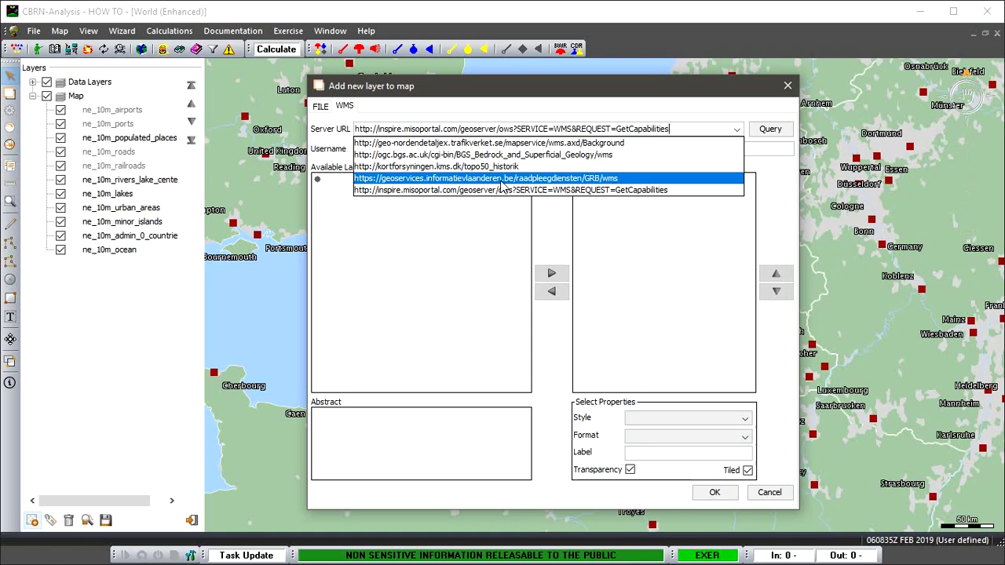
{"action": "left_click", "coordinate": [485, 179]}
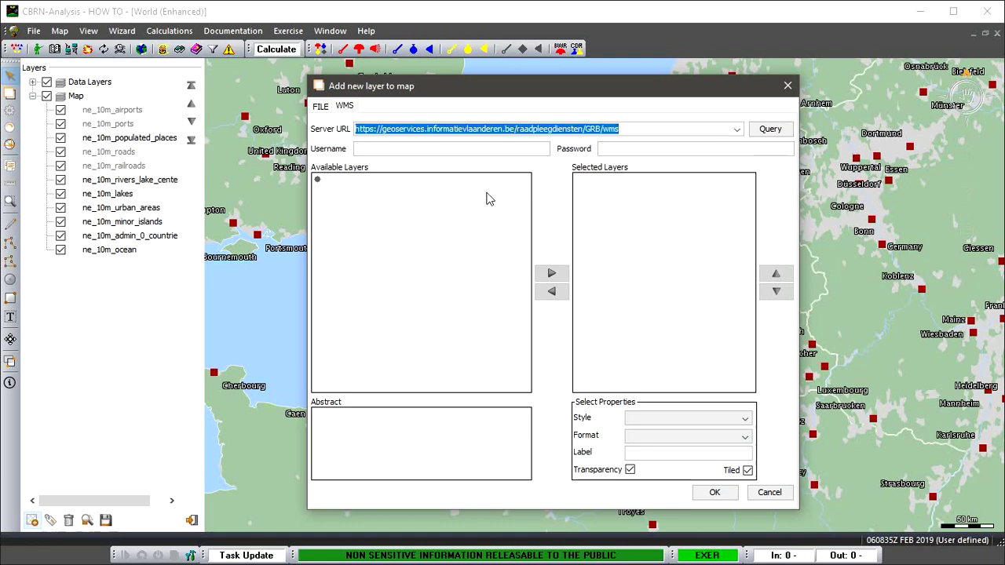
{"action": "left_click", "coordinate": [766, 131]}
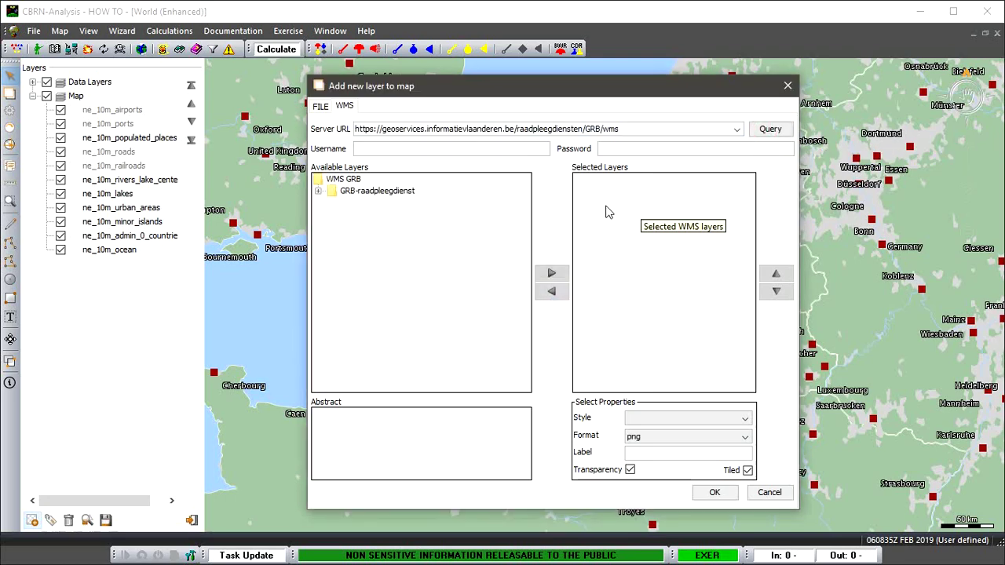
Step: Add the complete GRB-raadpleegdienst group from the WMS GRB service to the map as a new layer
{"action": "left_click", "coordinate": [364, 194]}
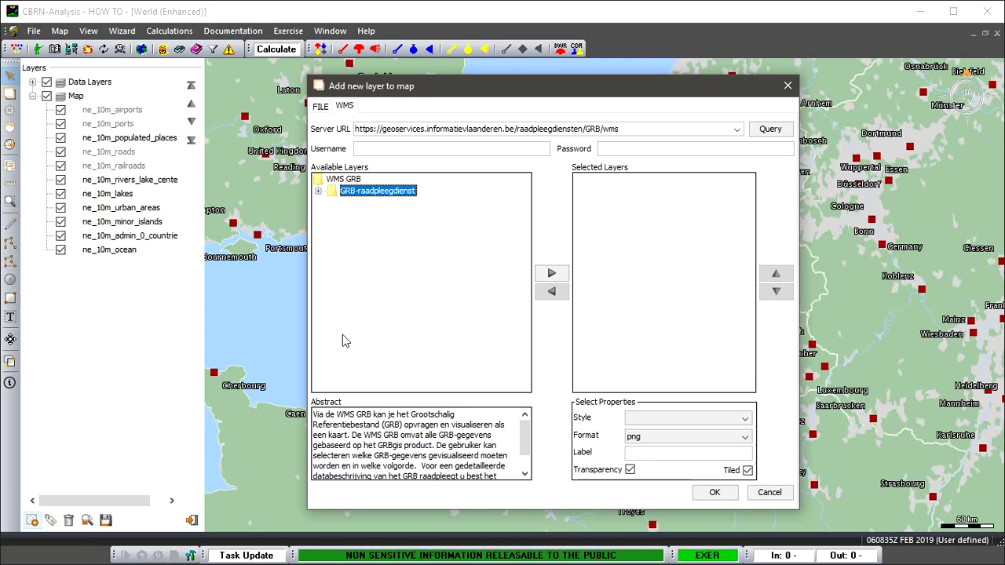
{"action": "left_click", "coordinate": [318, 191]}
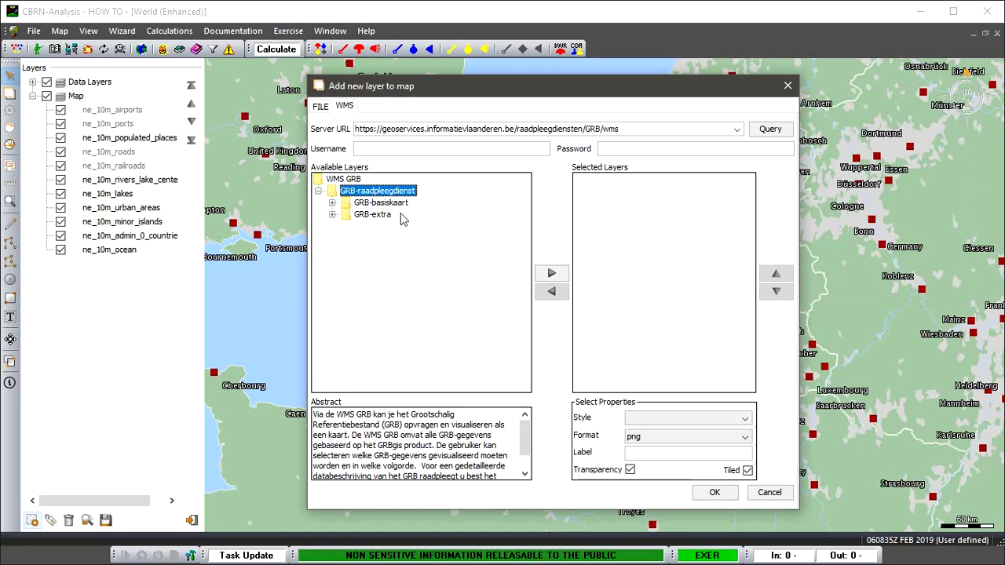
{"action": "left_click", "coordinate": [562, 278]}
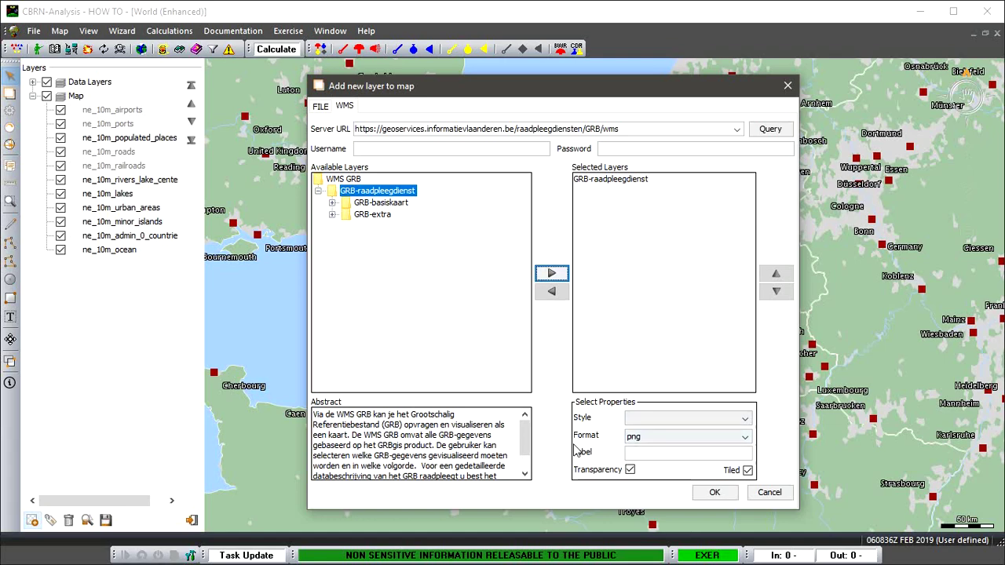
{"action": "left_click", "coordinate": [714, 492]}
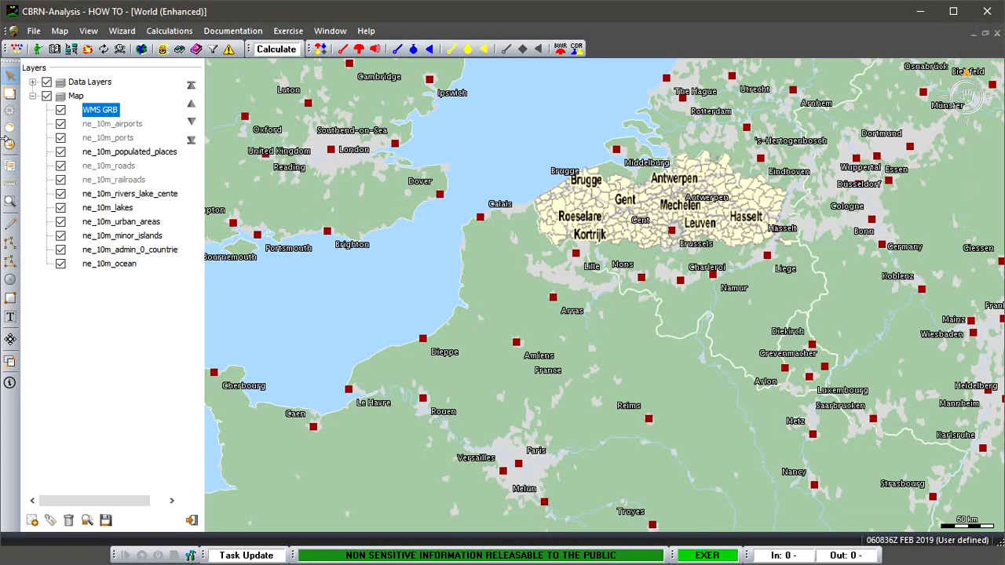
Step: Remove the country label over Gent by switching off the ne_10m_admin_0_countrie layer
{"action": "left_click", "coordinate": [10, 200]}
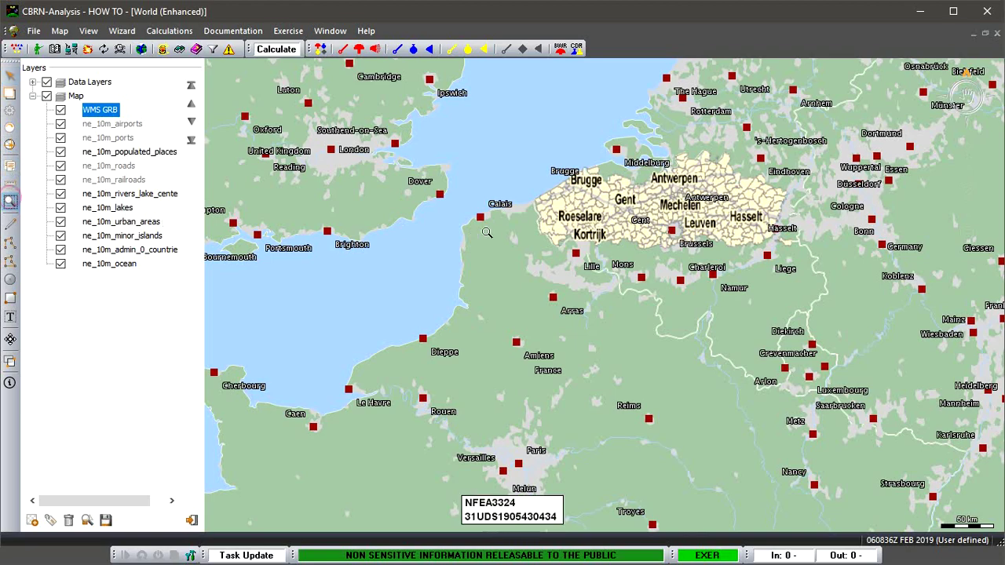
{"action": "left_click_drag", "start_coordinate": [531, 155], "coordinate": [732, 285]}
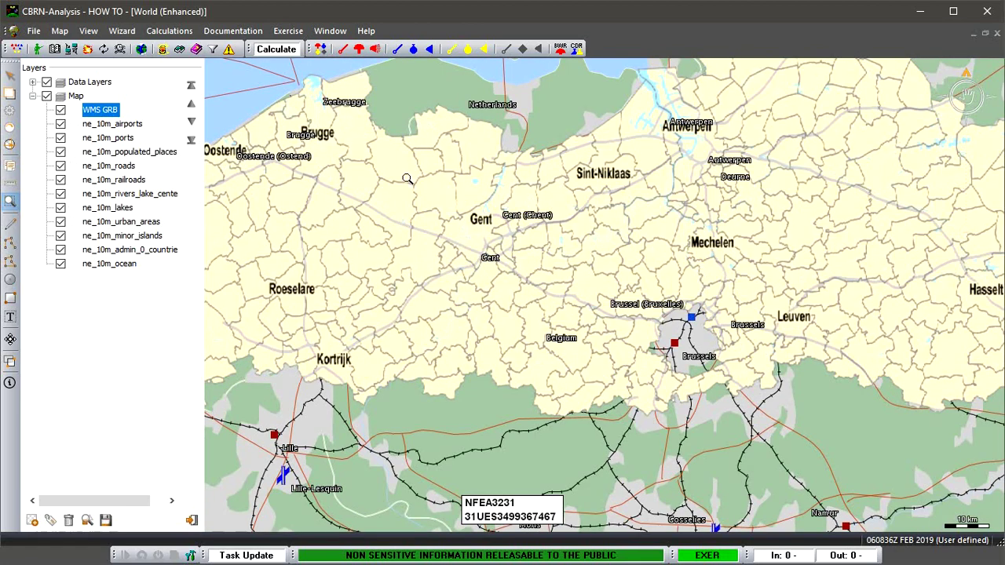
{"action": "left_click_drag", "start_coordinate": [369, 157], "coordinate": [590, 303]}
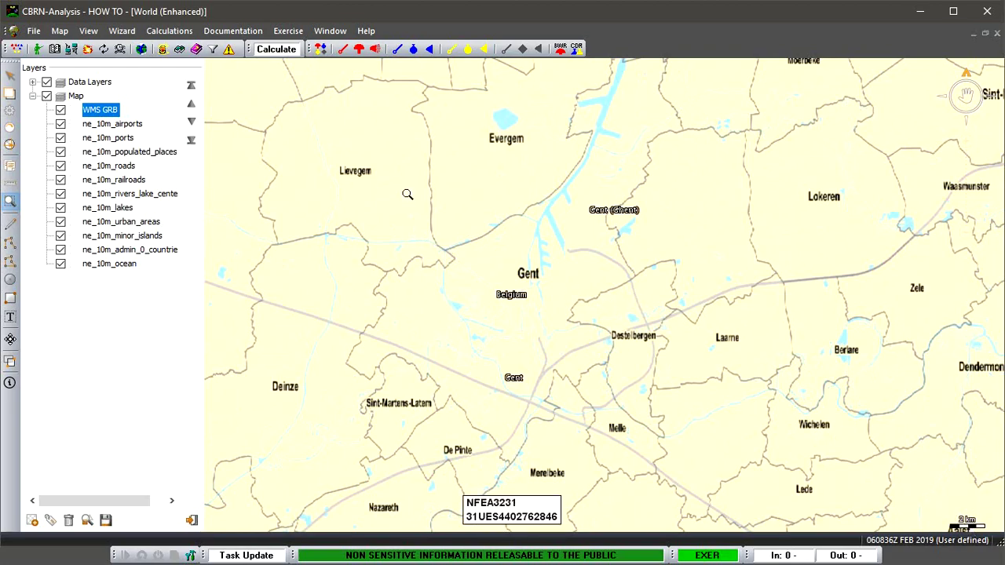
{"action": "left_click_drag", "start_coordinate": [407, 194], "coordinate": [637, 360]}
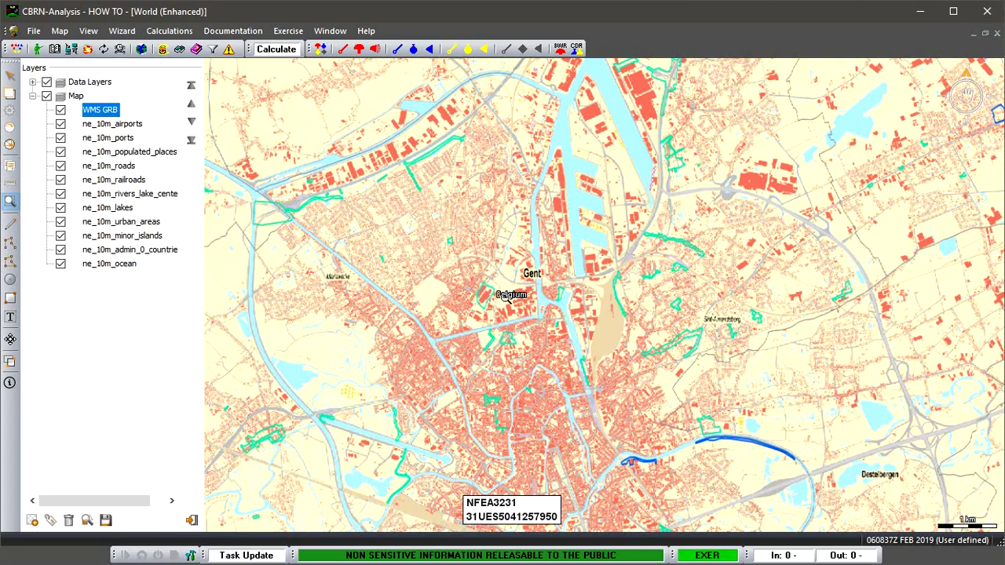
{"action": "left_click", "coordinate": [61, 250]}
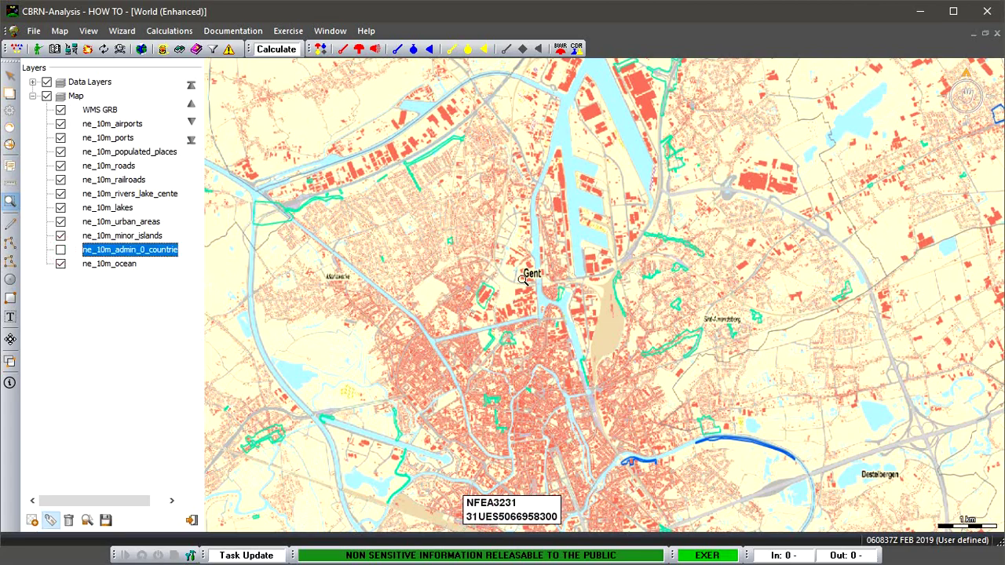
Step: Examine the WMS GRB layer around Gent at several scales, from individual streets and house numbers back to the whole city
{"action": "left_click_drag", "start_coordinate": [400, 200], "coordinate": [632, 382]}
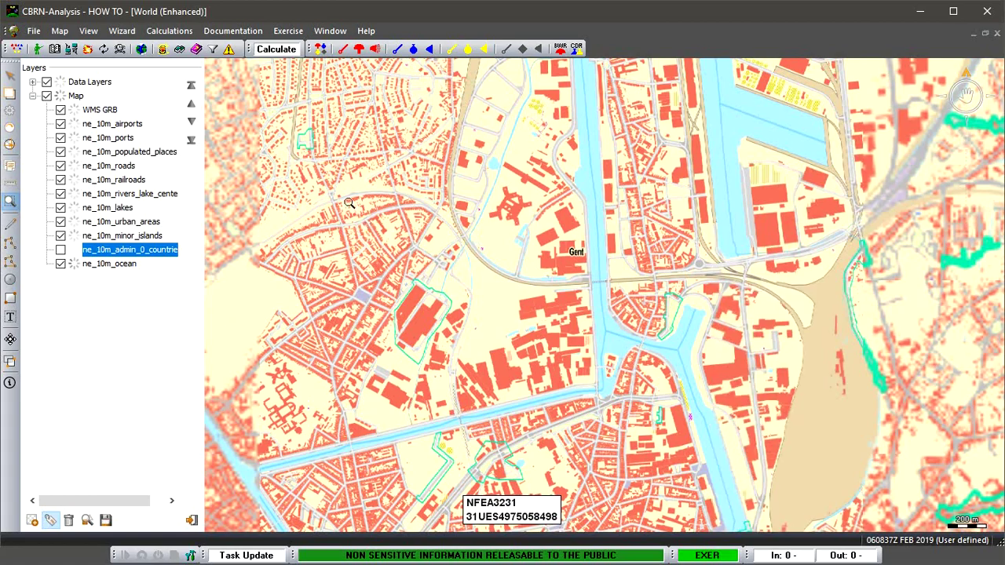
{"action": "left_click_drag", "start_coordinate": [338, 185], "coordinate": [518, 332]}
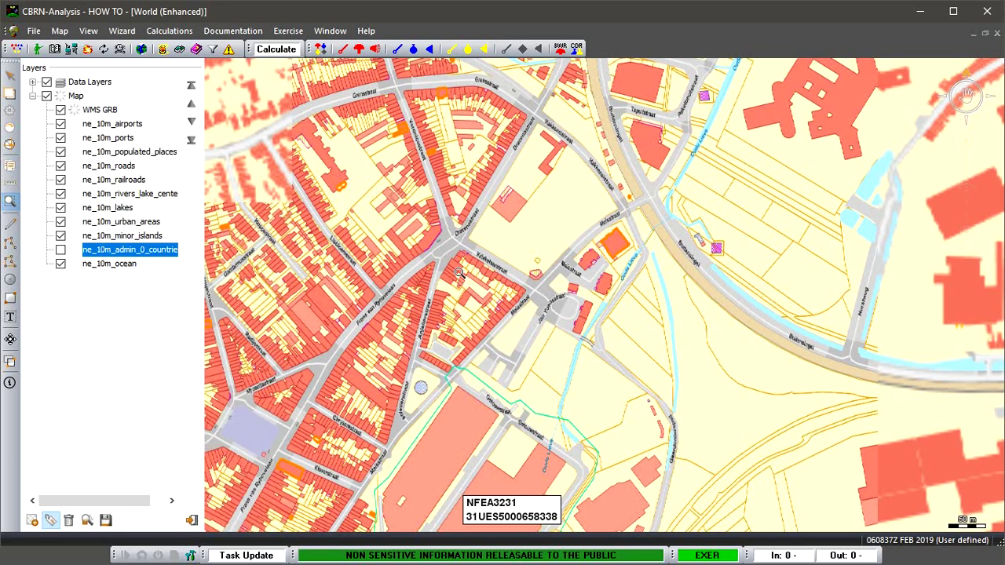
{"action": "left_click_drag", "start_coordinate": [306, 215], "coordinate": [498, 348]}
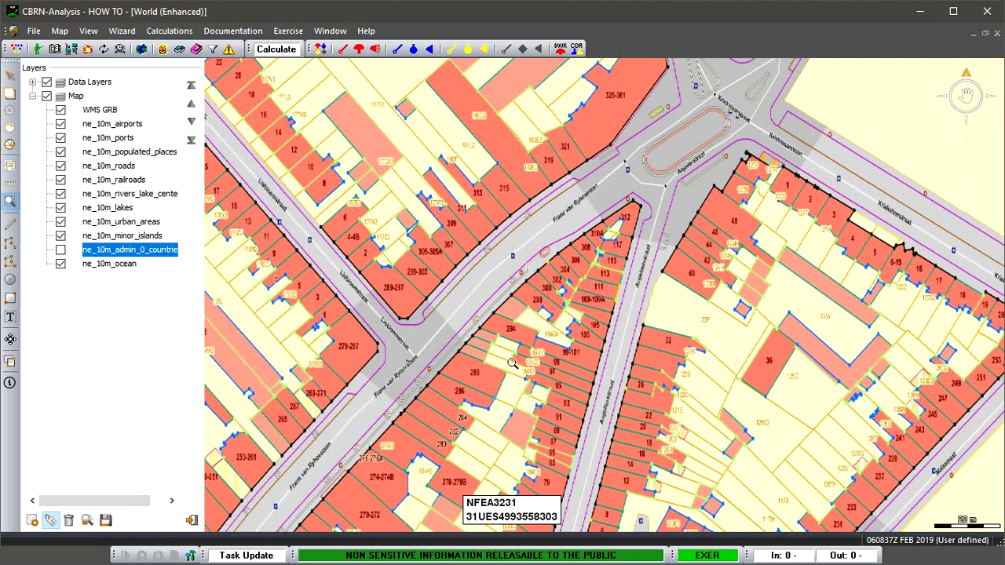
{"action": "left_click", "coordinate": [487, 330]}
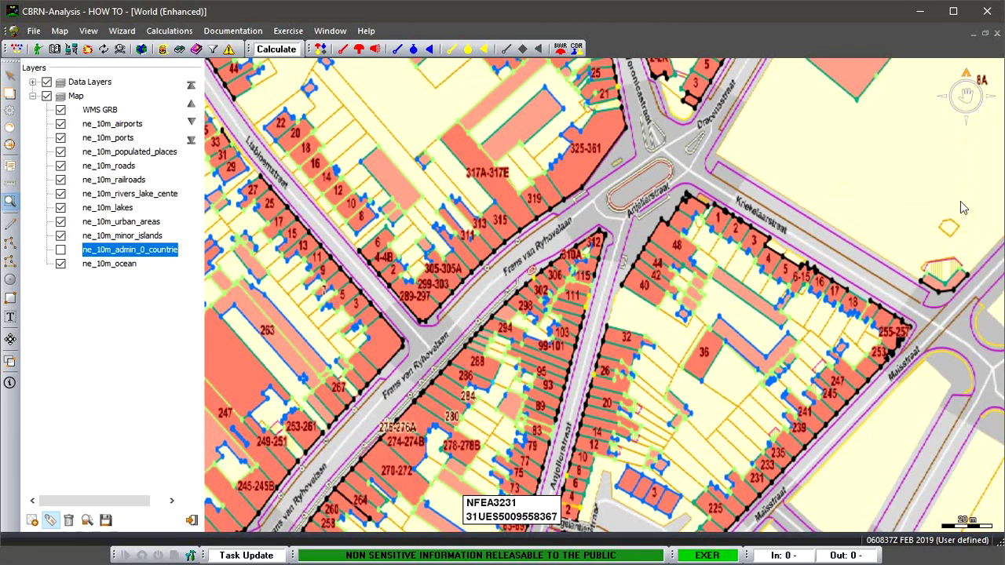
{"action": "left_click", "coordinate": [970, 241]}
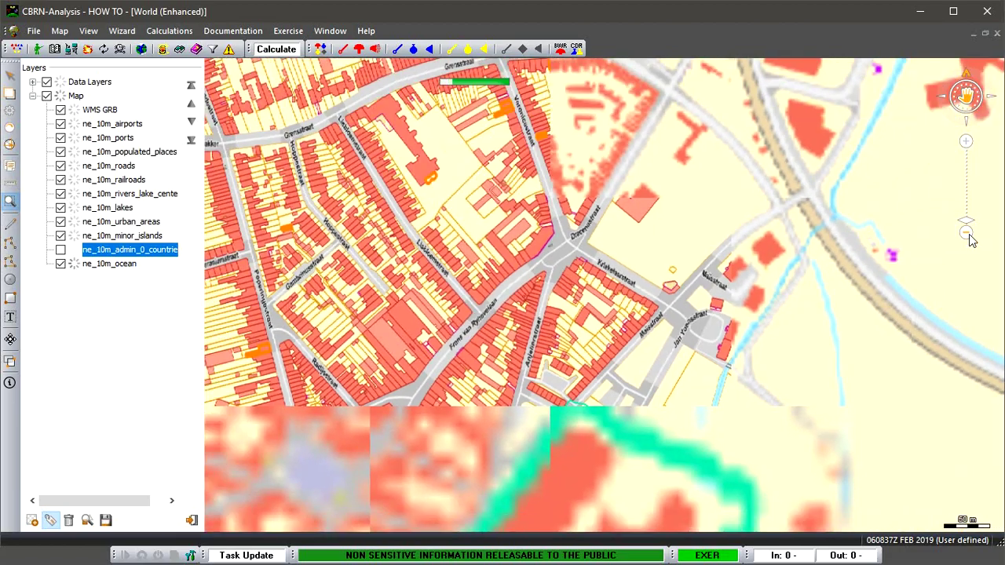
{"action": "left_click", "coordinate": [970, 242]}
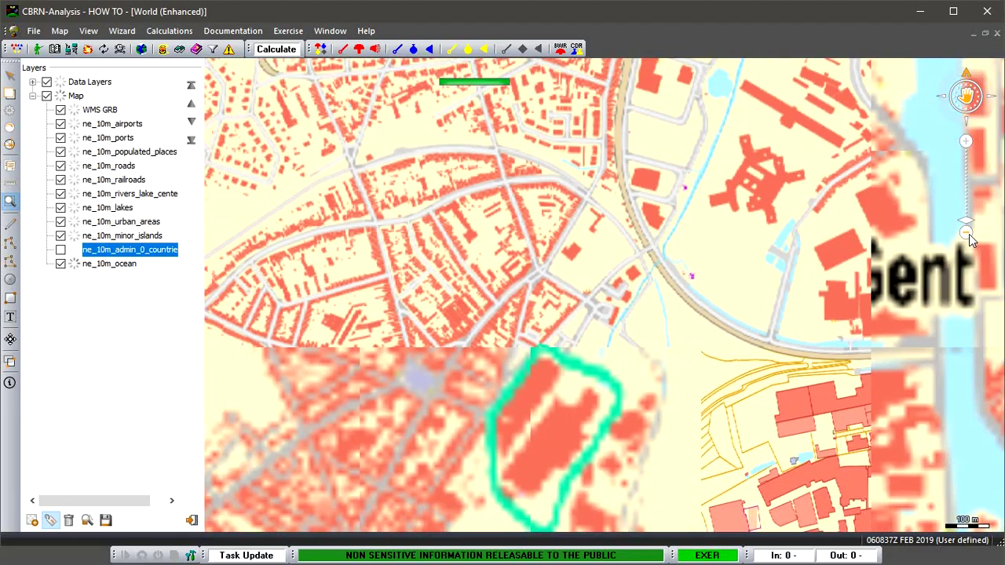
{"action": "left_click", "coordinate": [969, 235]}
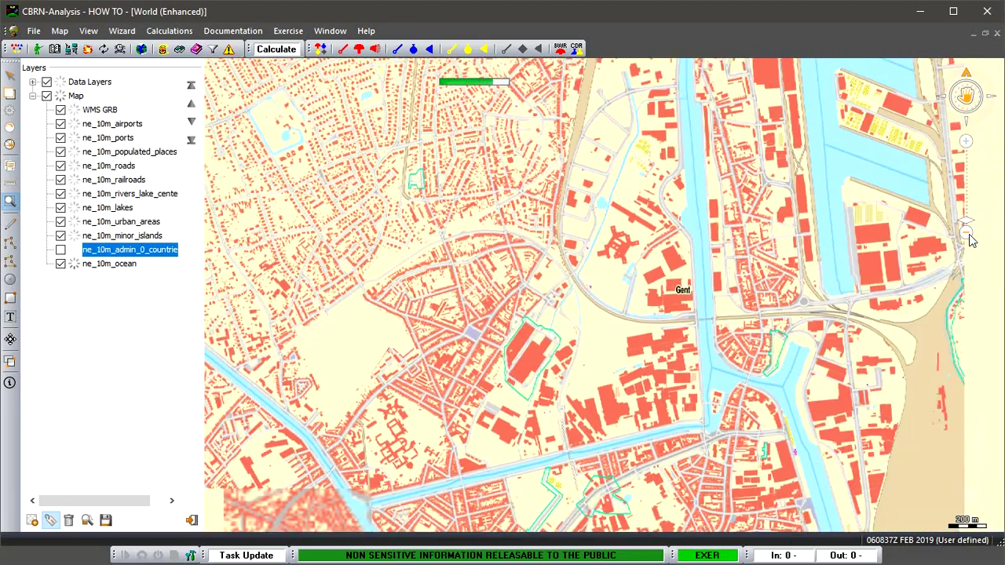
{"action": "left_click", "coordinate": [970, 241]}
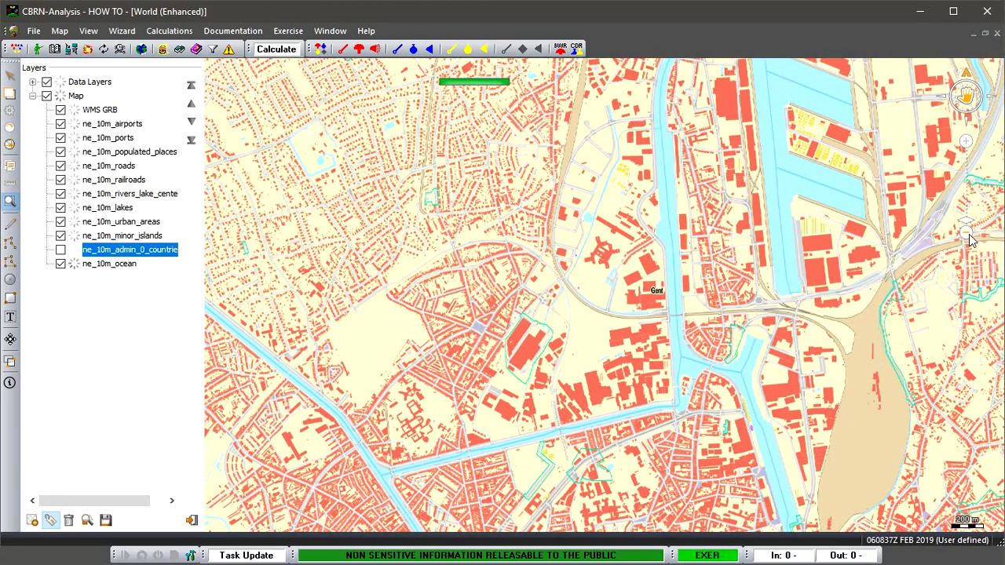
{"action": "left_click", "coordinate": [970, 241]}
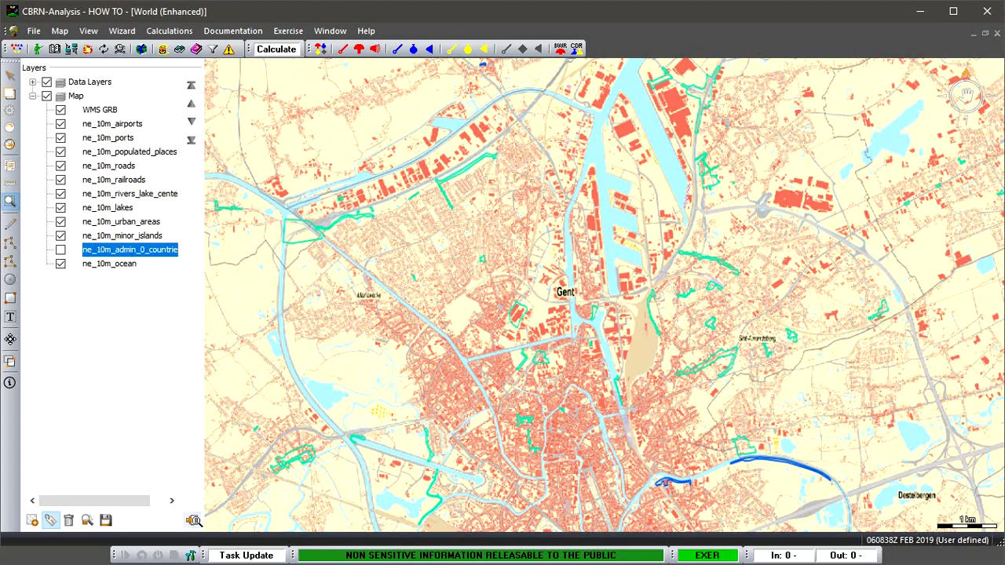
Step: Return to the selection pointer and hide the map layer list
{"action": "left_click", "coordinate": [10, 75]}
{"action": "left_click", "coordinate": [192, 520]}
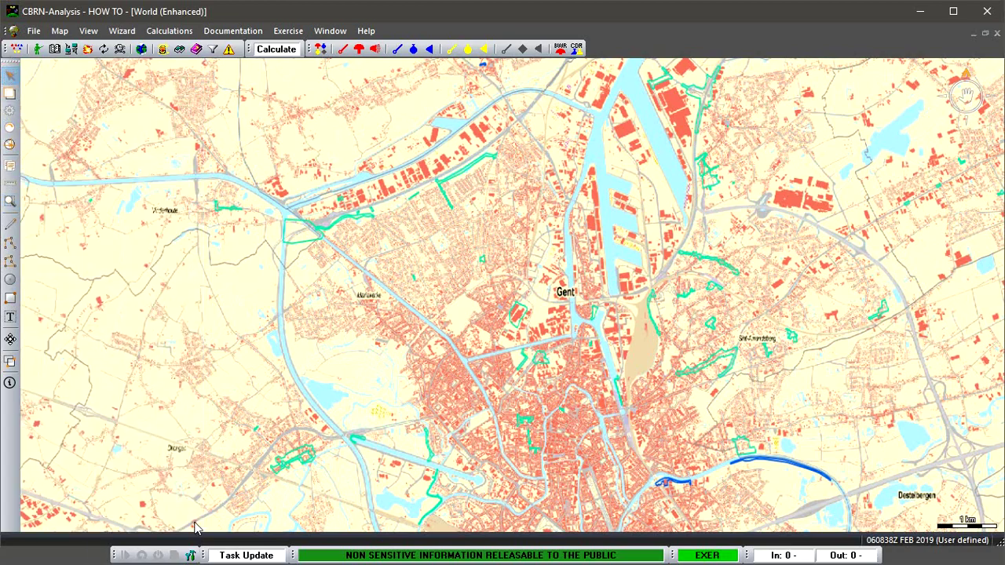
Step: Check the GIS Web Service Information Log for entries and close it
{"action": "left_click", "coordinate": [10, 385]}
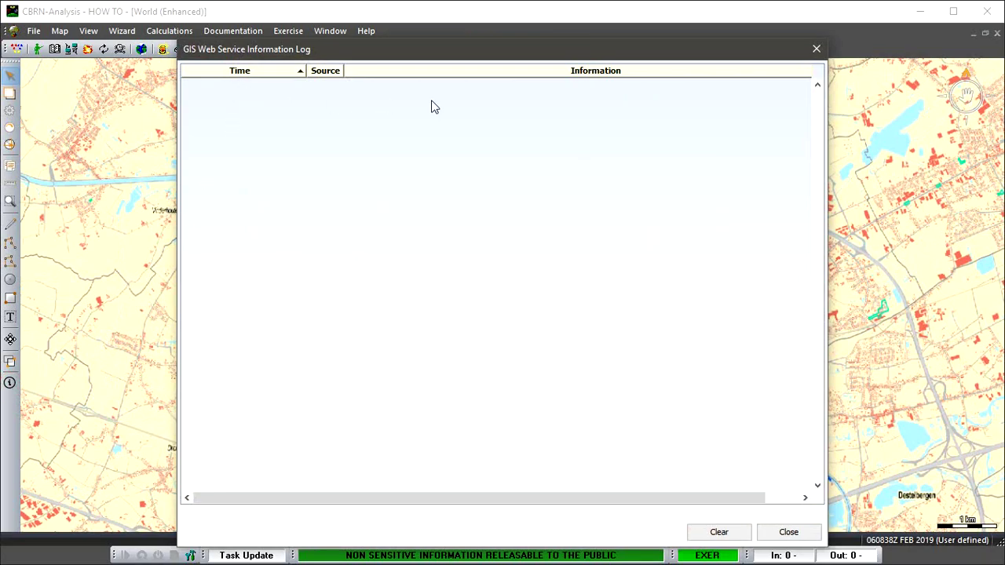
{"action": "left_click", "coordinate": [817, 50]}
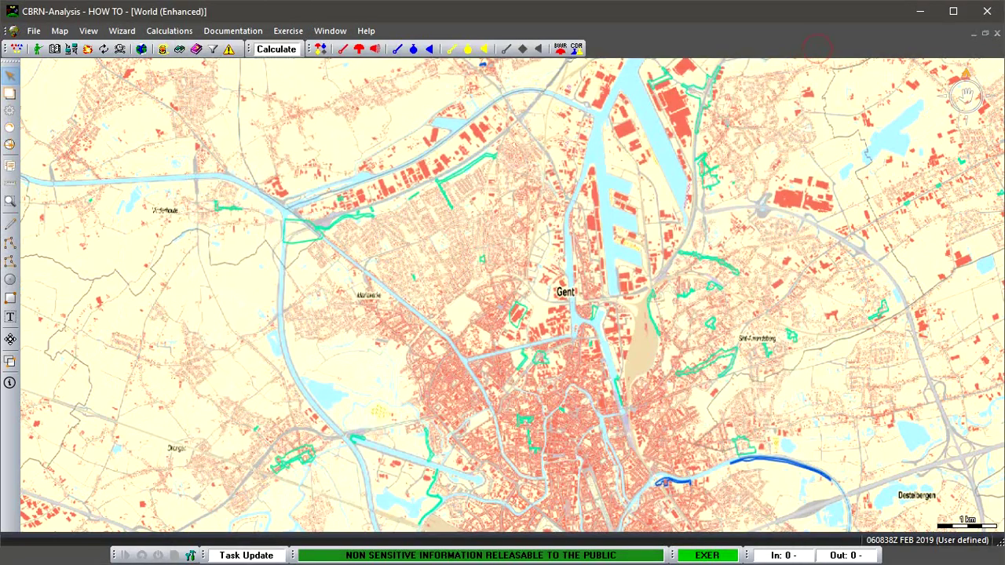
{"action": "left_click", "coordinate": [12, 386]}
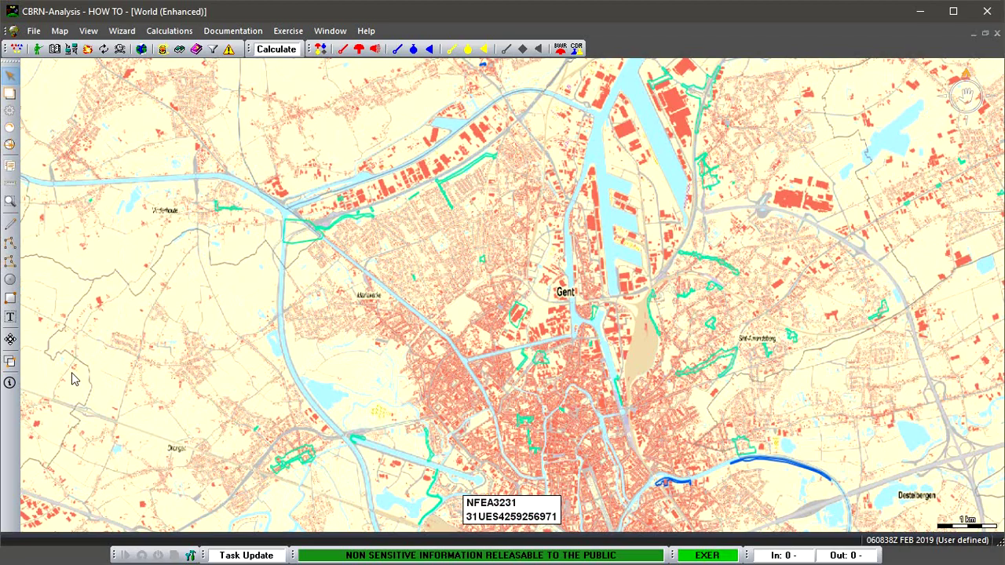